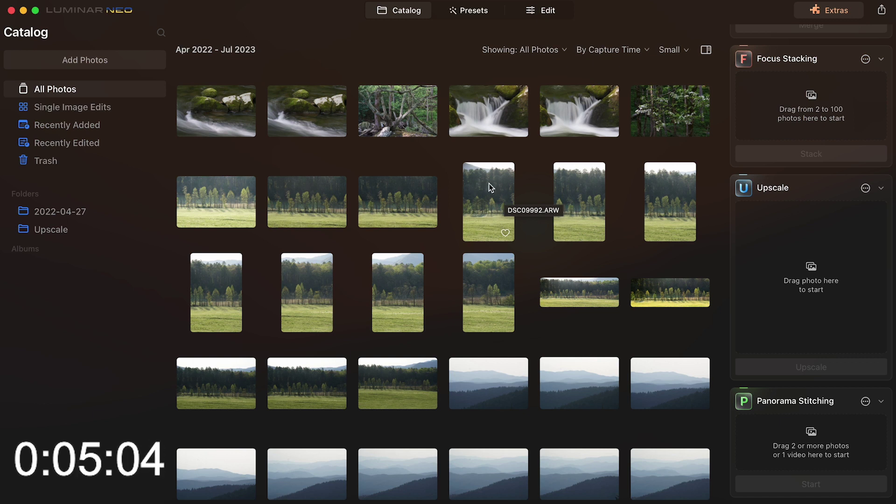
Add the seven tree-line meadow photos to Panorama Stitching and start the stitch preview
left_click(486, 238)
left_click(489, 289, "shift")
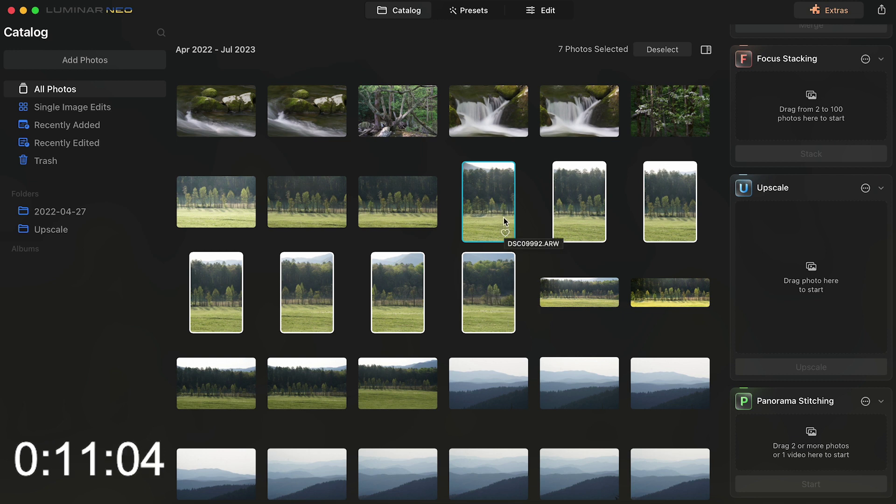
left_click_drag(494, 189, 803, 436)
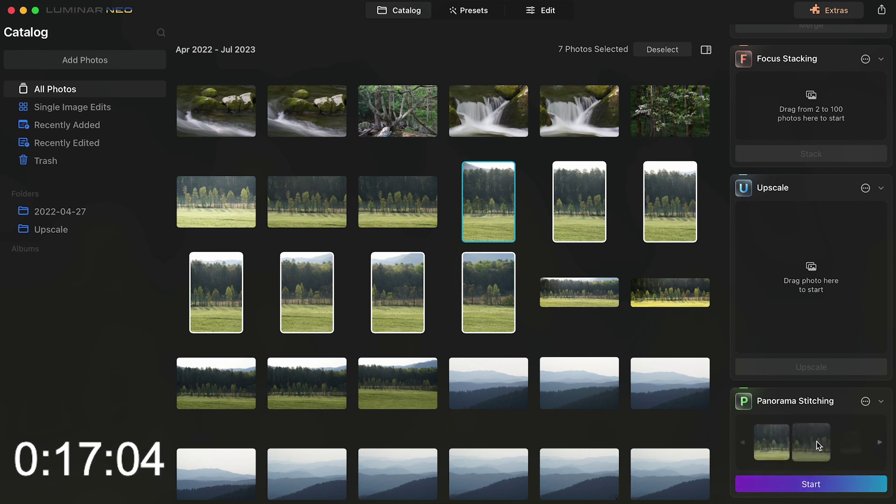
mouse_move(848, 452)
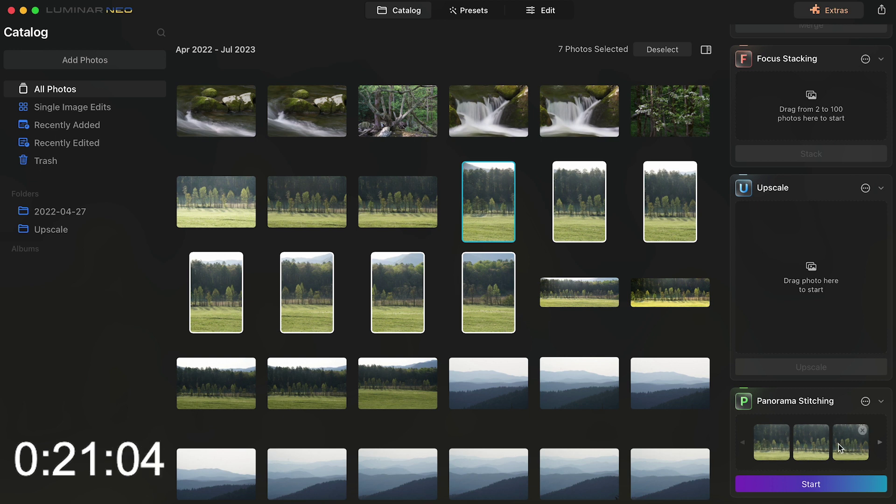
left_click(815, 485)
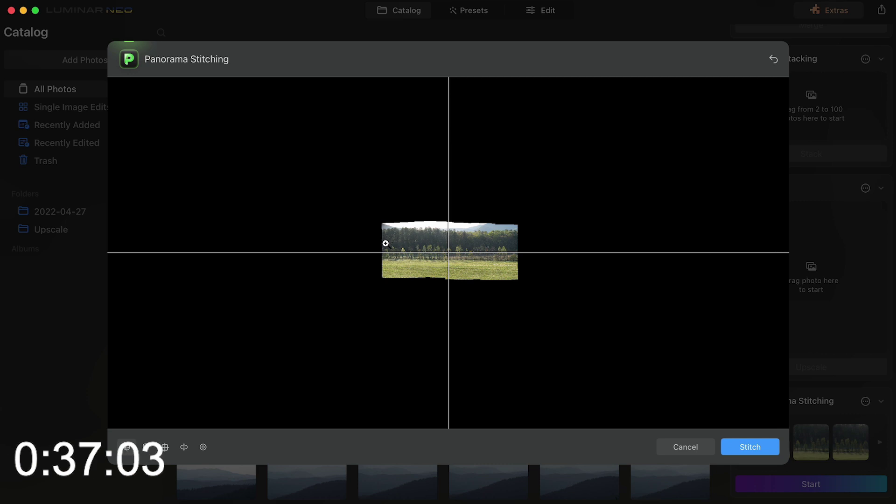
Zoom in and pan the preview to check alignment, then stitch the seven photos
left_click(425, 250)
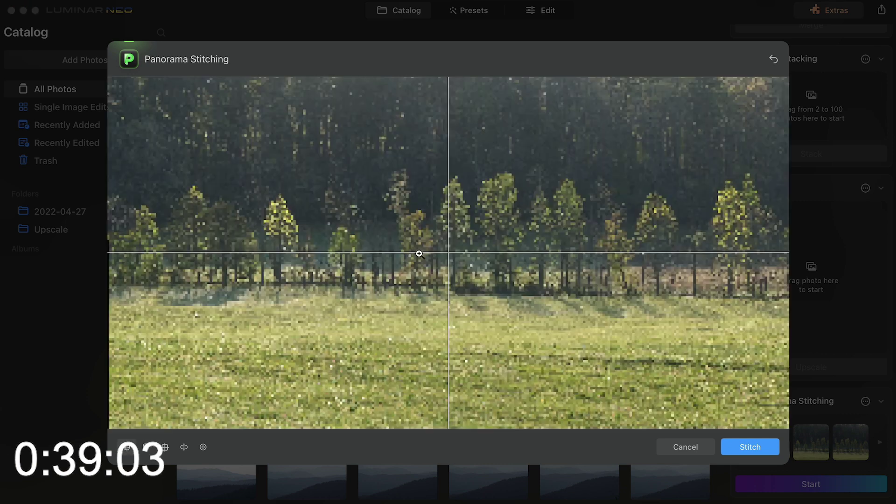
left_click_drag(443, 262, 694, 204)
left_click(756, 447)
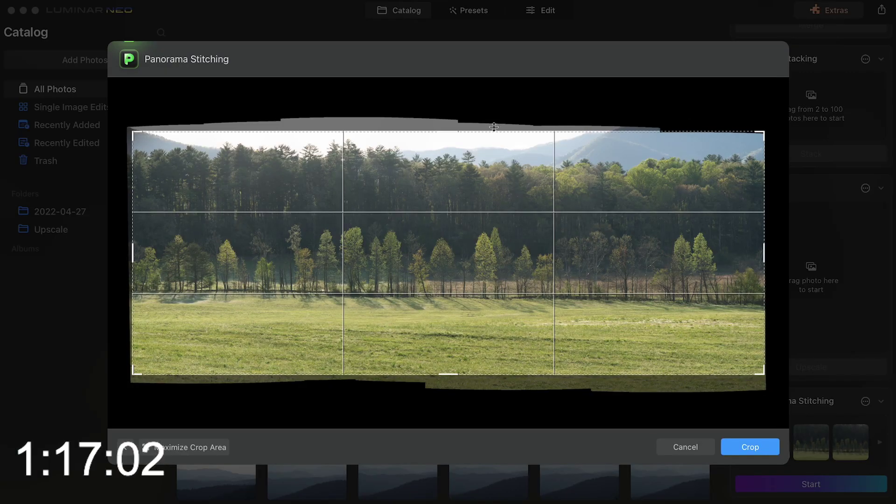
Nudge the crop's top and right edges inward and apply the crop
left_click_drag(466, 132, 467, 136)
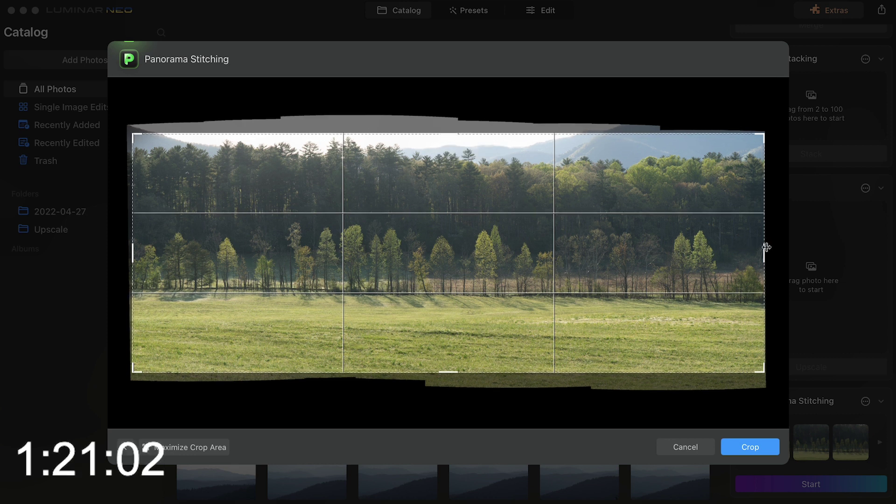
left_click_drag(767, 247, 763, 248)
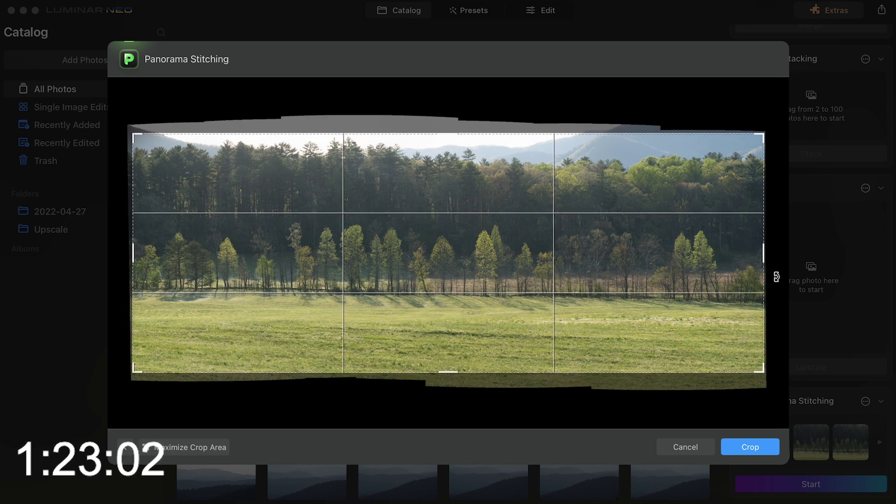
left_click(761, 449)
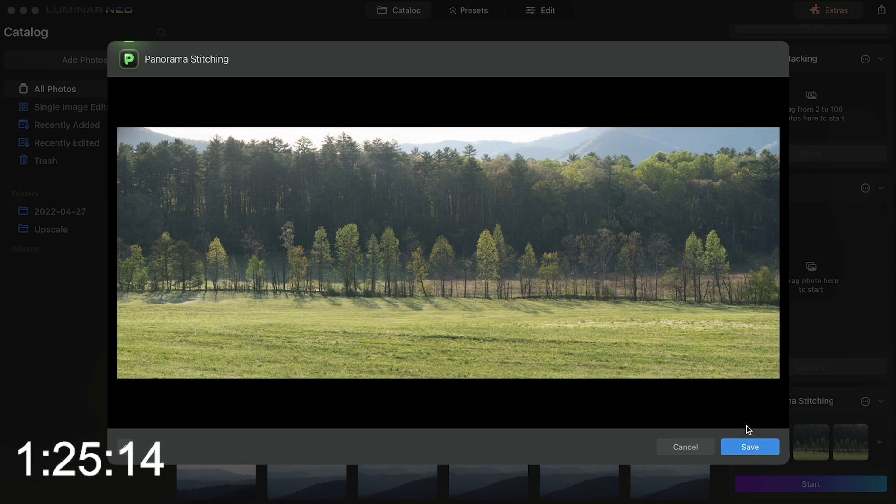
Save the cropped panorama to the catalog as DSC09995_PANORAMA.tiff
left_click(747, 449)
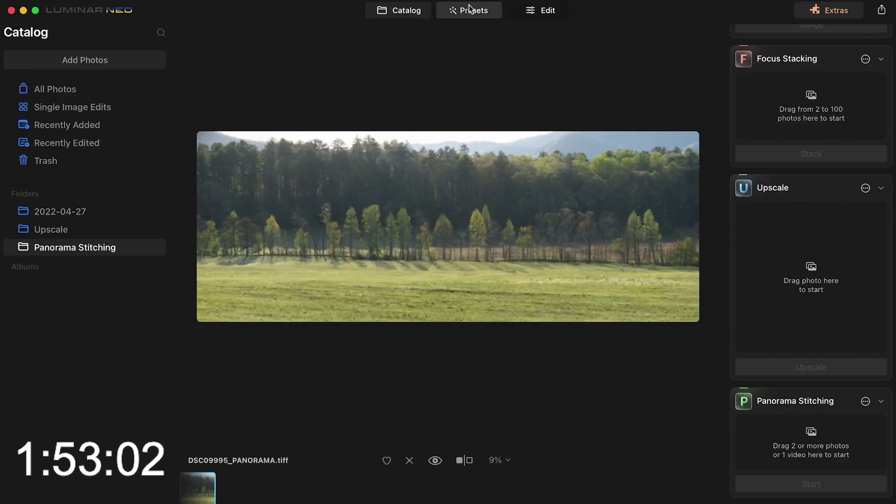
left_click(471, 7)
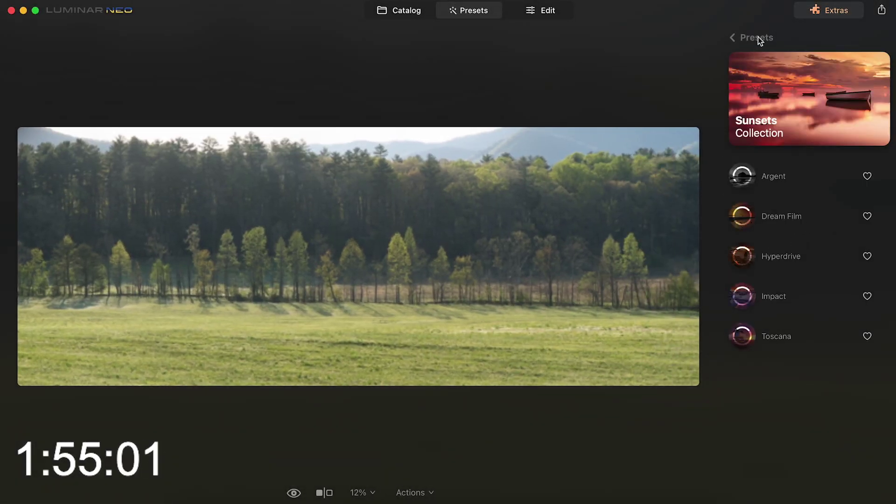
Apply the Scenery Collection's Simple preset and lower its strength to 24
left_click(758, 38)
left_click(849, 355)
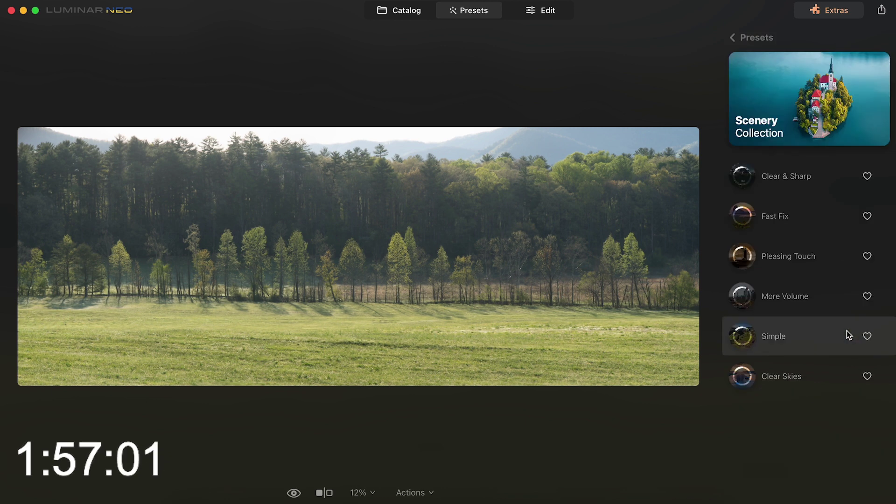
left_click(788, 335)
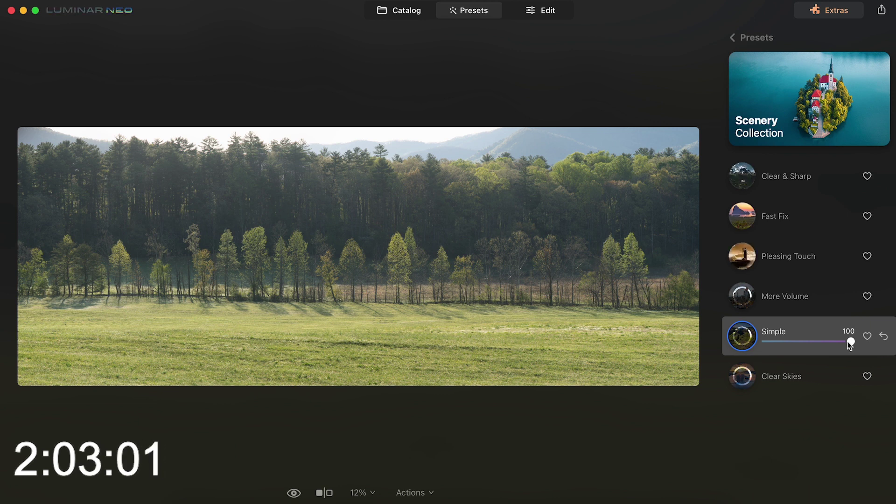
left_click_drag(849, 343, 792, 344)
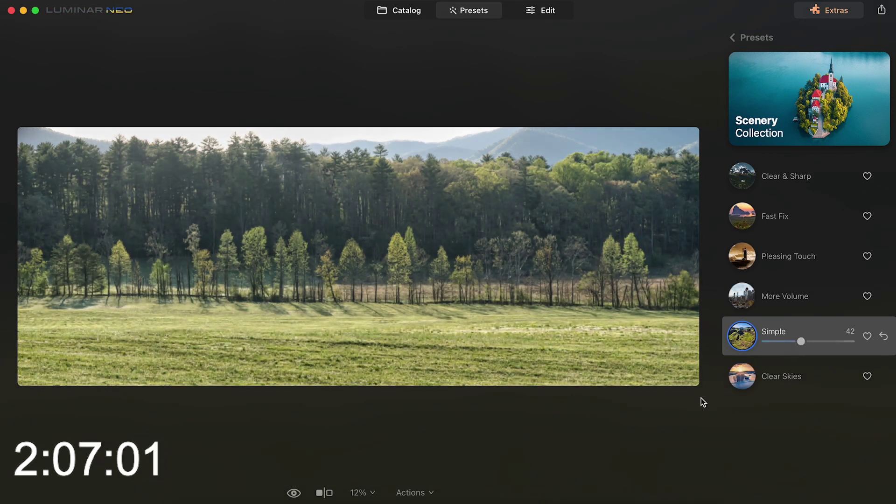
left_click(790, 345)
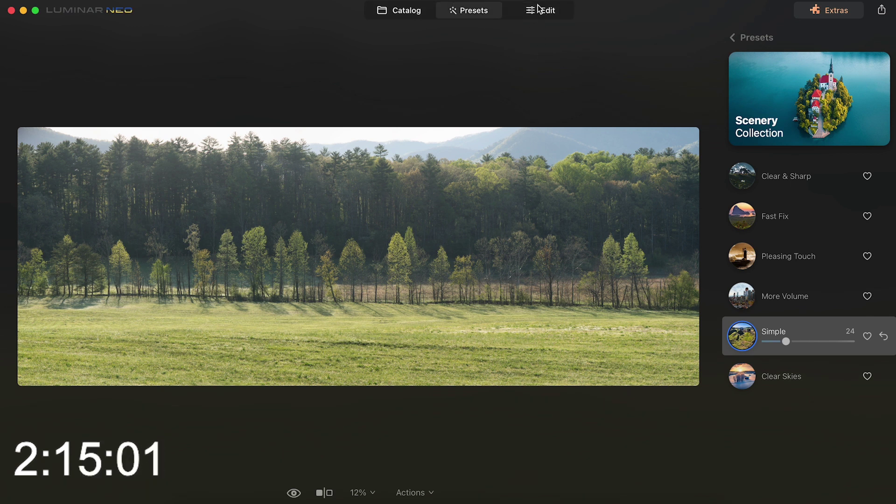
key("e")
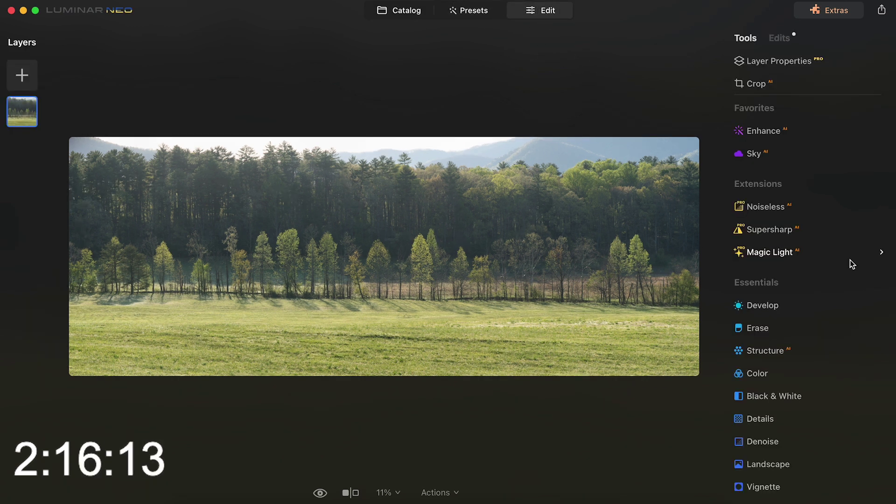
Raise the Enhance tool's Accent amount to 44
left_click(758, 135)
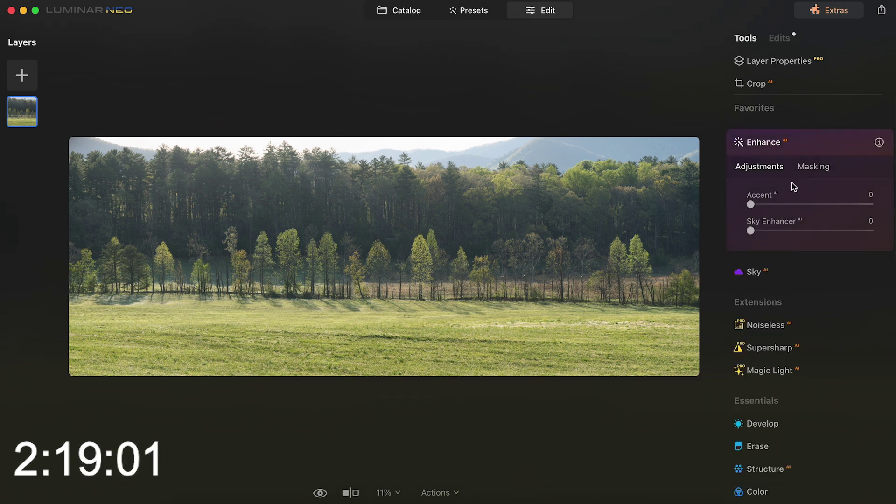
left_click_drag(751, 204, 774, 204)
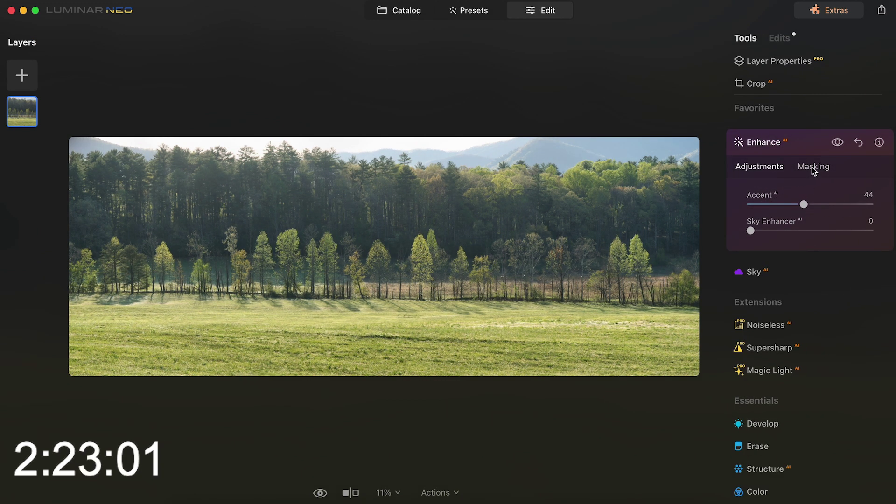
scroll(775, 265, "down", 5)
Set Develop Light to Exposure -0.38, Smart Contrast 11, Highlights -20 and Shadows 9
left_click(766, 259)
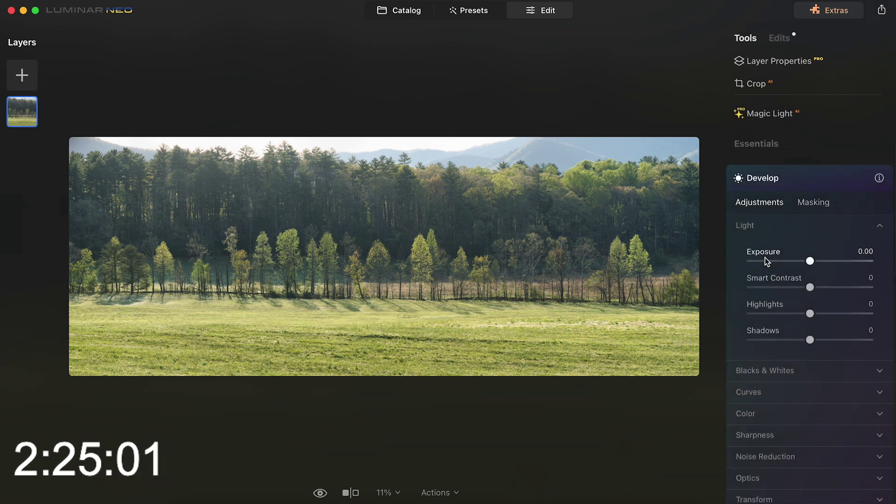
left_click_drag(811, 261, 807, 261)
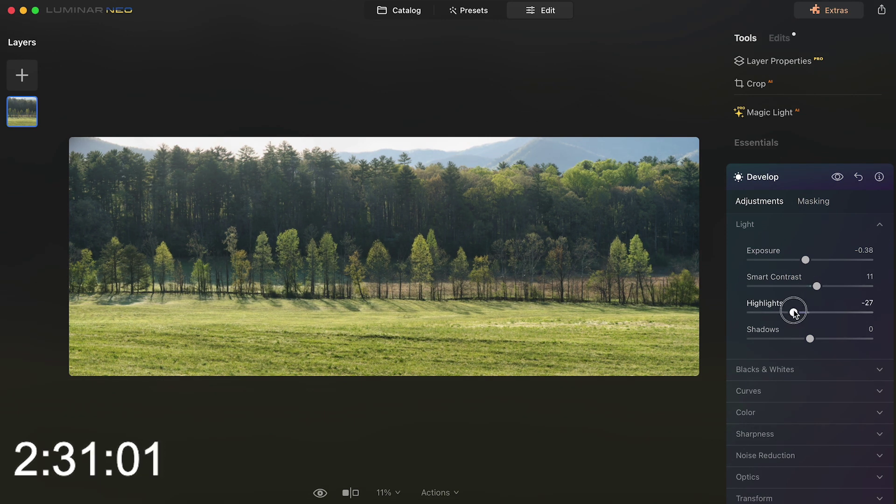
left_click_drag(794, 313, 797, 313)
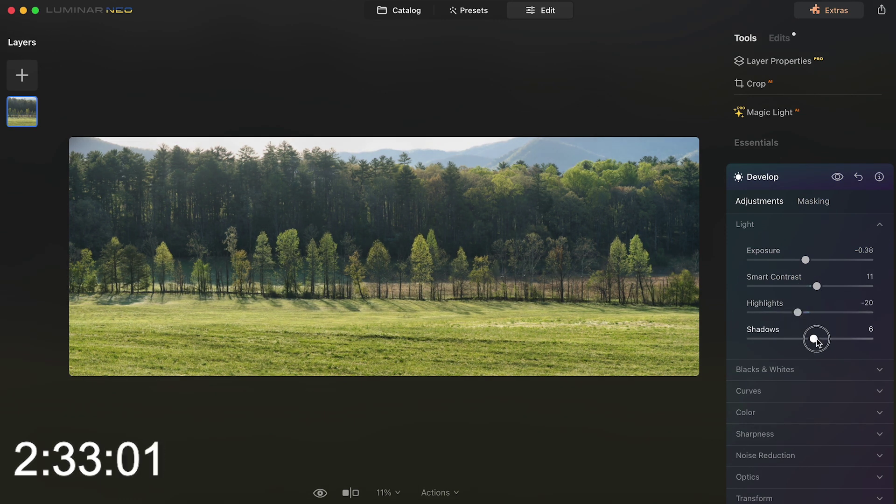
left_click(731, 371)
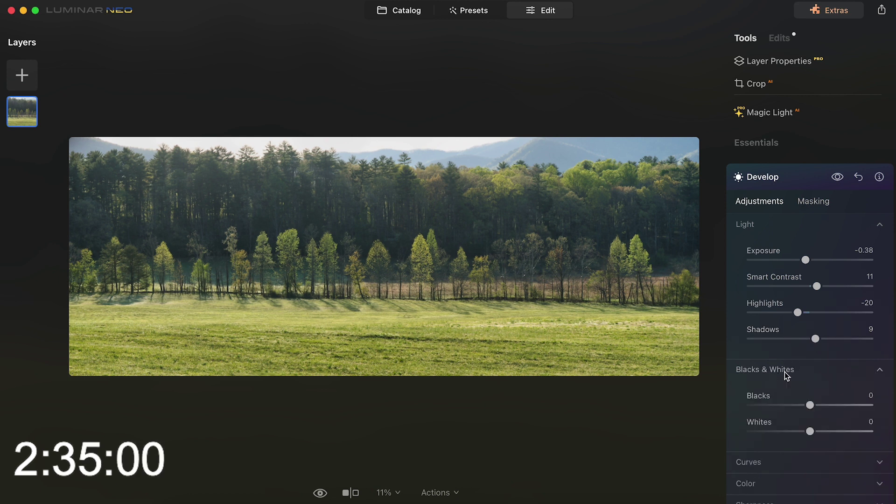
scroll(812, 388, "down", 3)
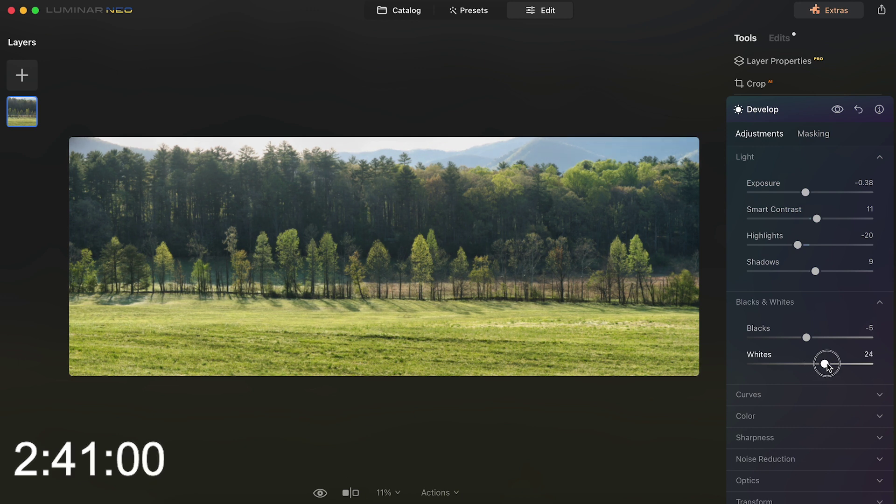
Set Blacks -5, Whites 23, Saturation 13 and Vibrance 11, then view at 100%
left_click(756, 420)
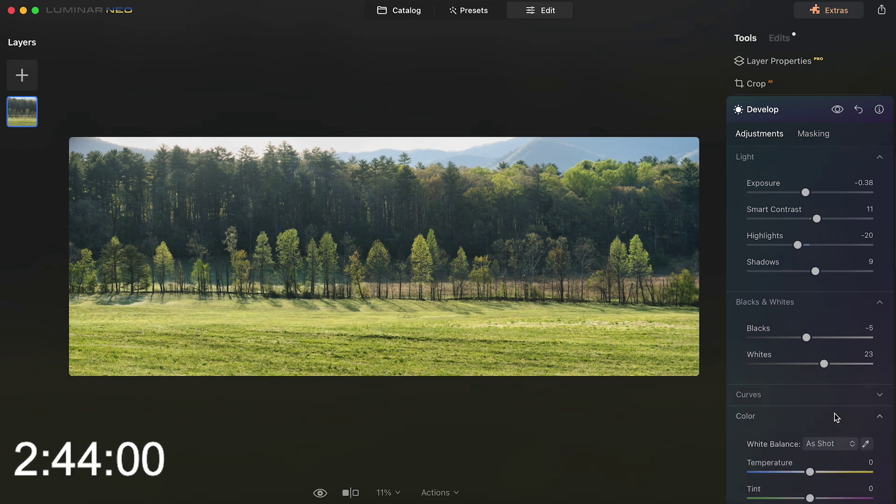
scroll(846, 407, "down", 5)
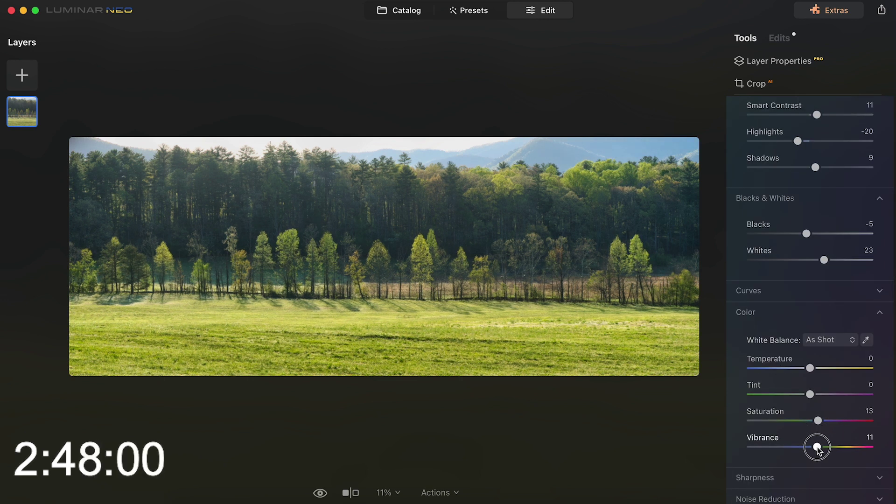
scroll(836, 406, "down", 7)
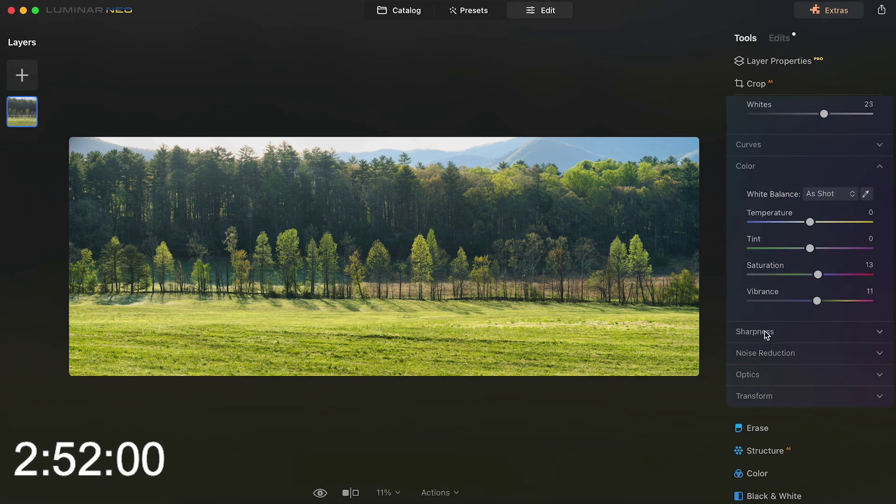
left_click(299, 190)
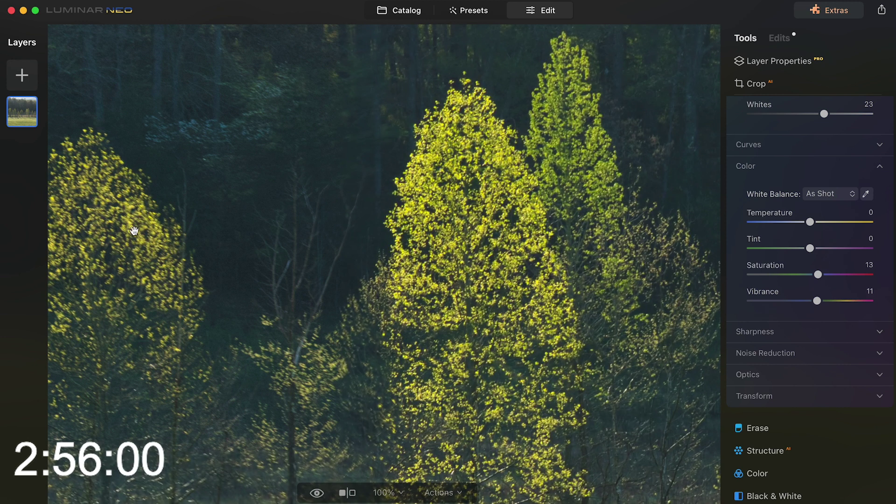
left_click_drag(628, 231, 487, 216)
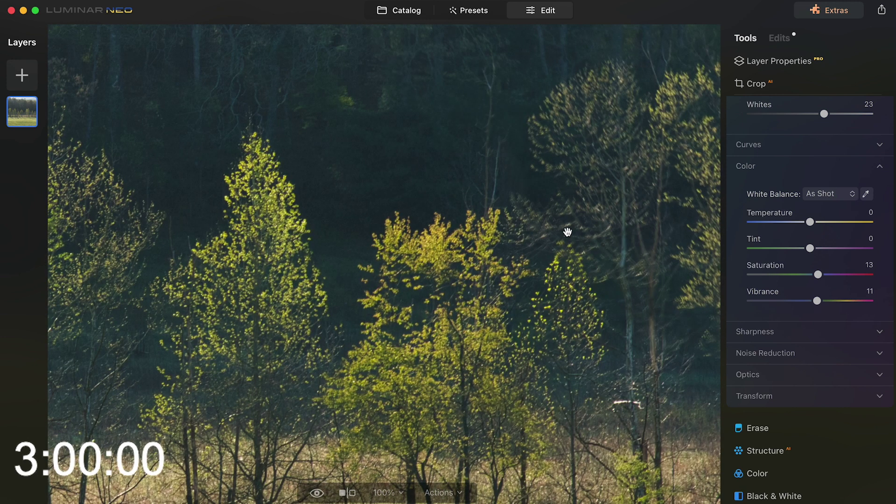
left_click_drag(611, 305, 411, 242)
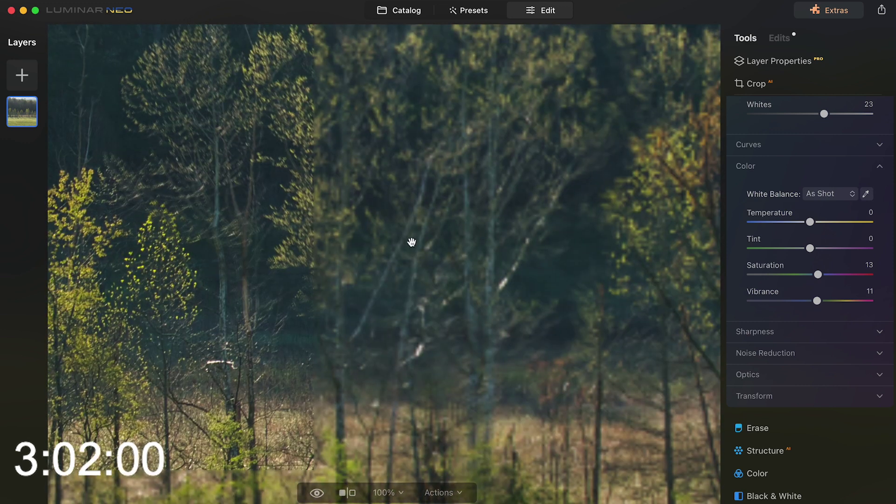
left_click_drag(616, 225, 375, 233)
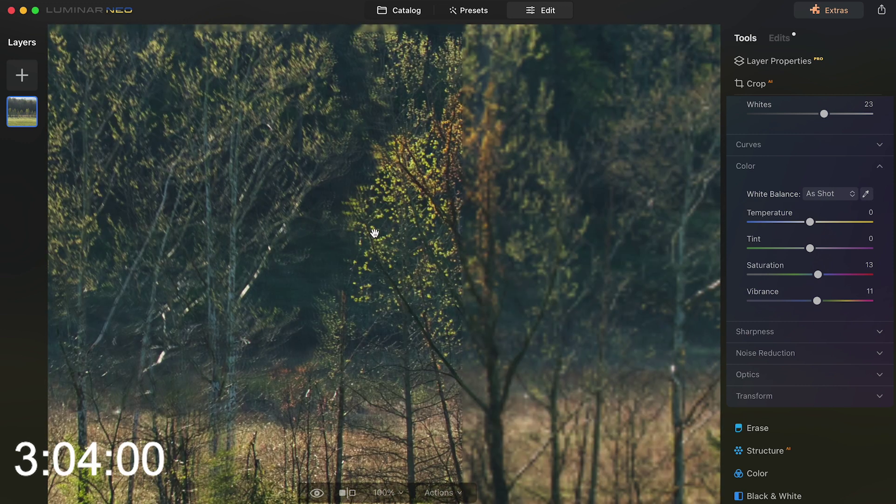
key("super+0")
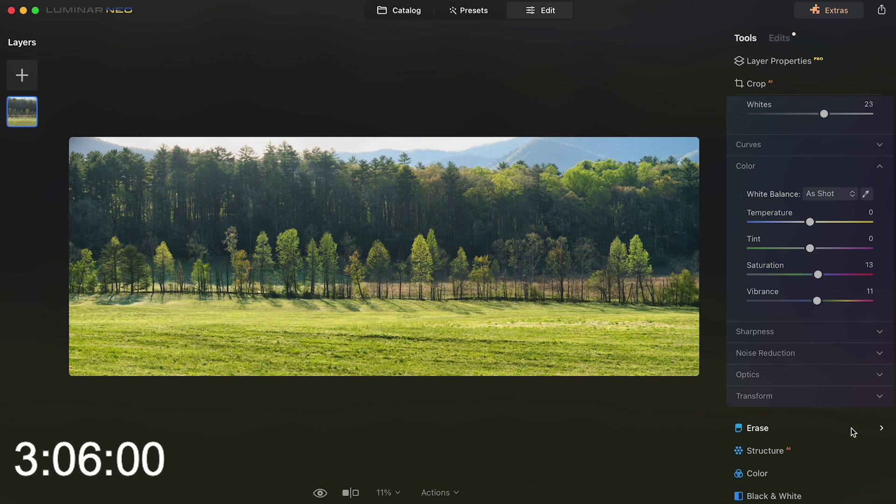
scroll(827, 261, "down", 5)
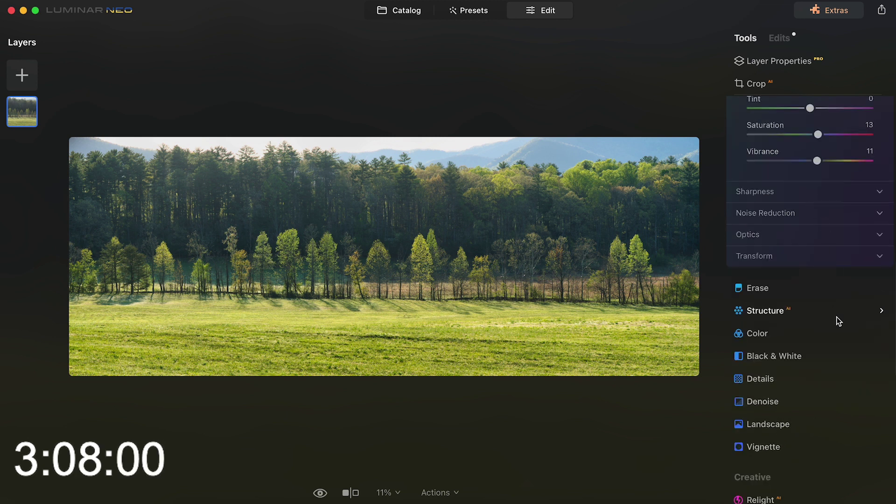
scroll(834, 355, "down", 8)
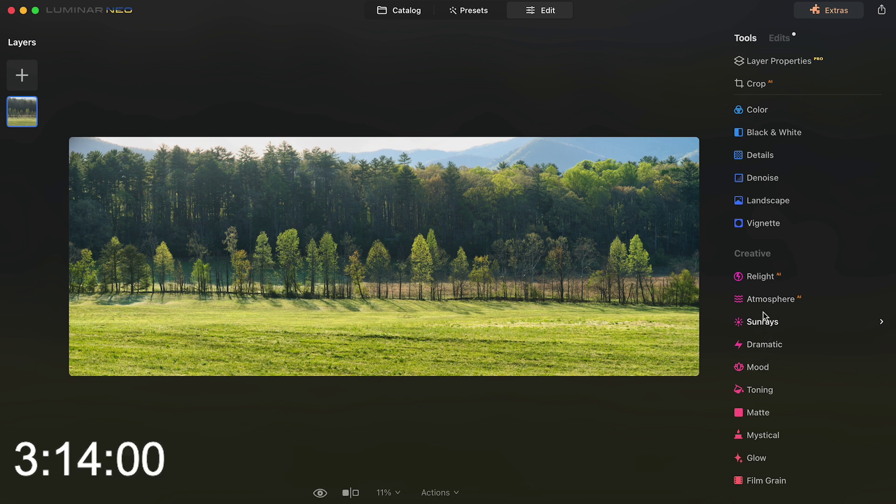
Add Fog at 9, Dramatic at 3, and Mood with Amount 49, Contrast 33, Saturation 37
left_click(766, 299)
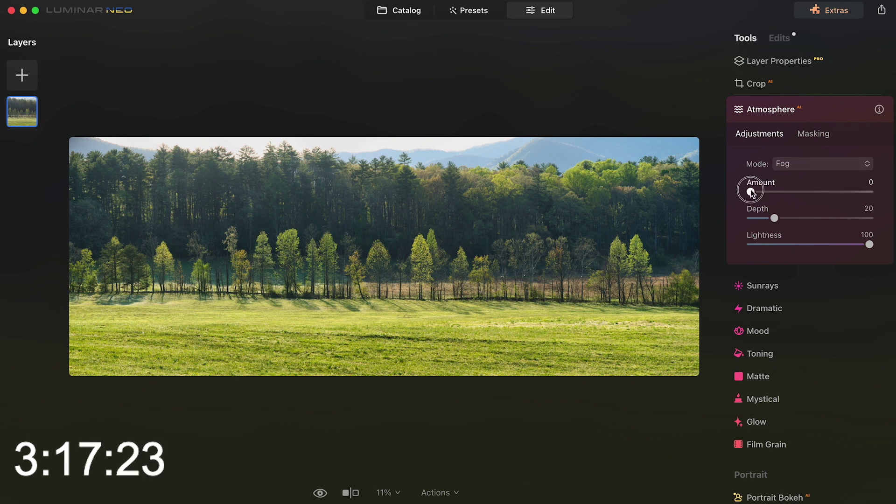
left_click_drag(751, 192, 764, 197)
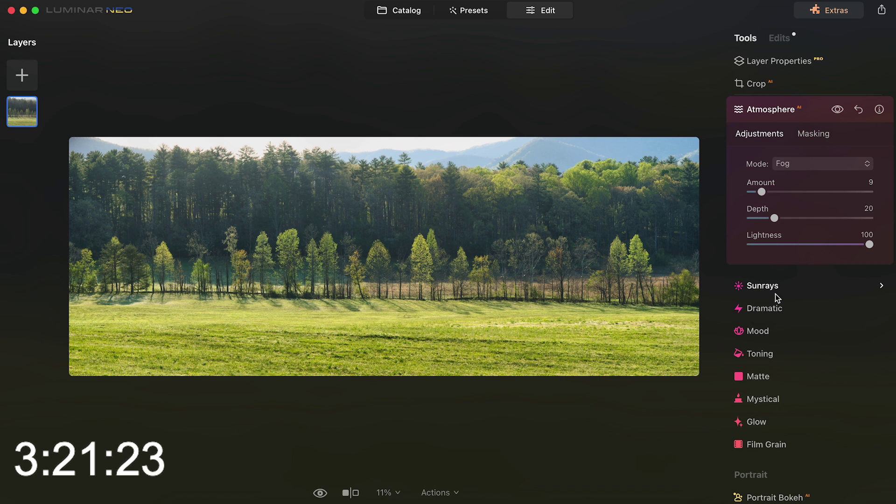
left_click(770, 308)
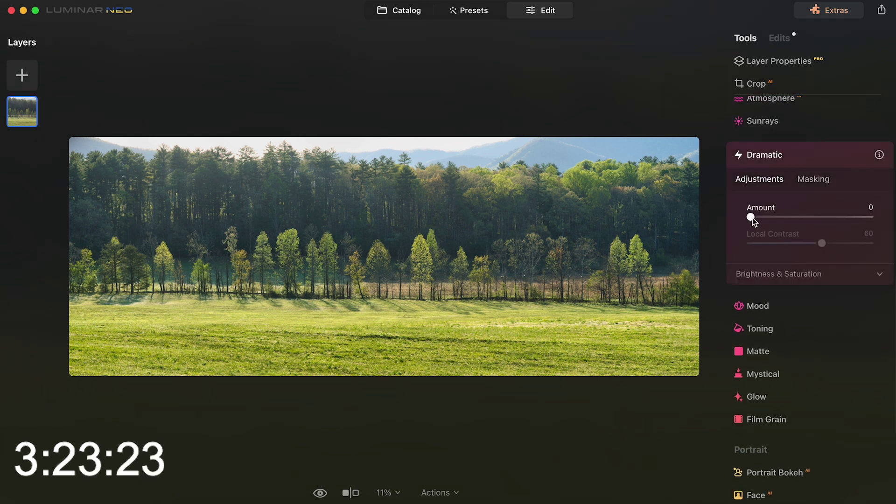
mouse_move(753, 218)
left_mouse_down()
mouse_move(776, 218)
mouse_move(757, 220)
left_mouse_up()
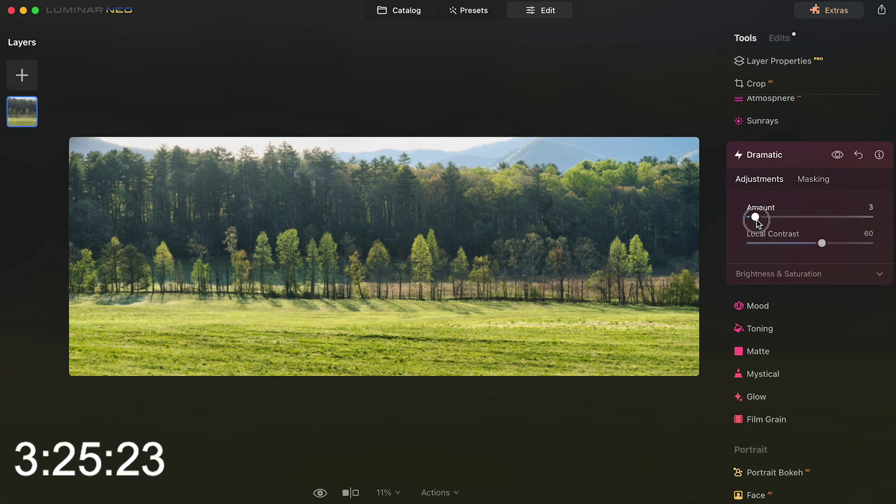
left_click(768, 312)
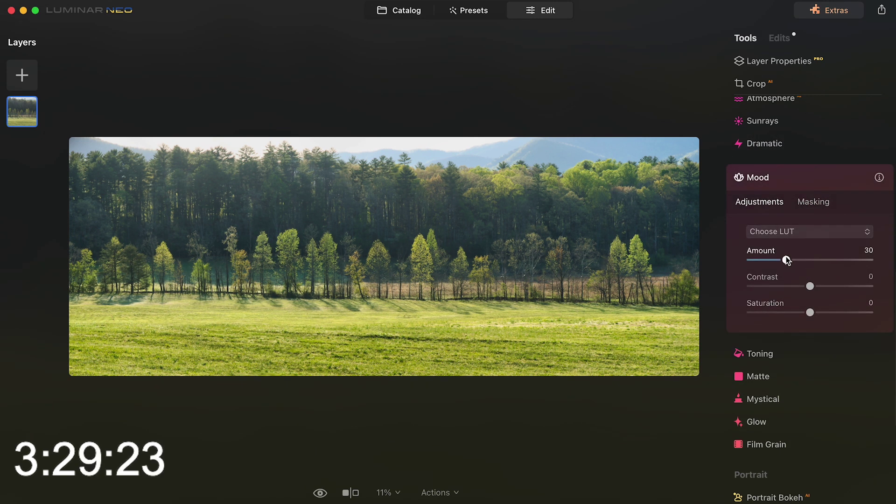
left_click_drag(787, 261, 834, 311)
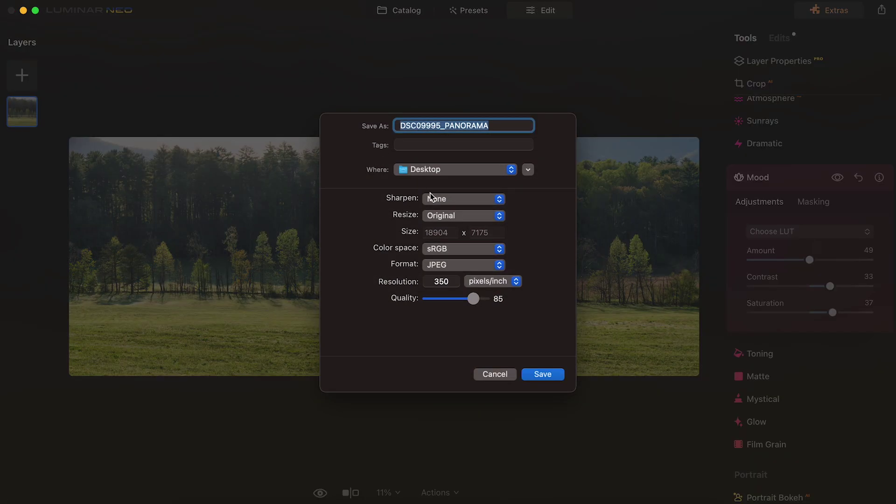
Export the panorama as an original-size sRGB JPEG at quality 85 to the Desktop
left_click(542, 375)
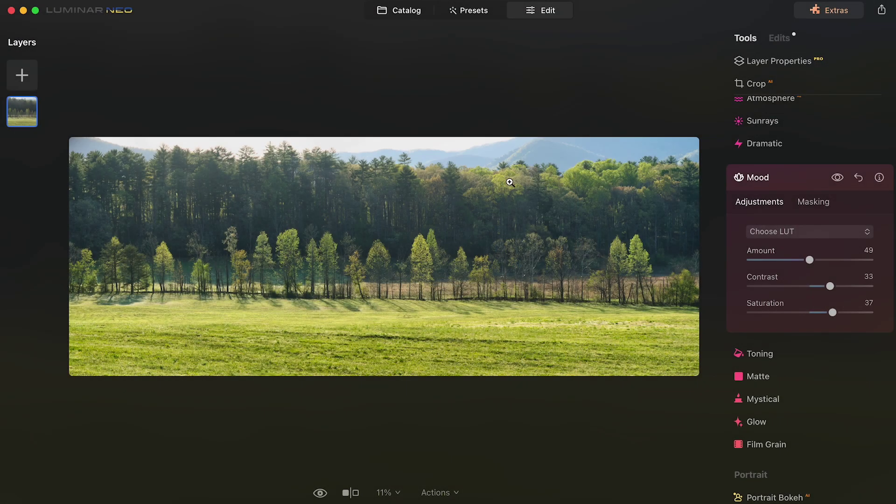